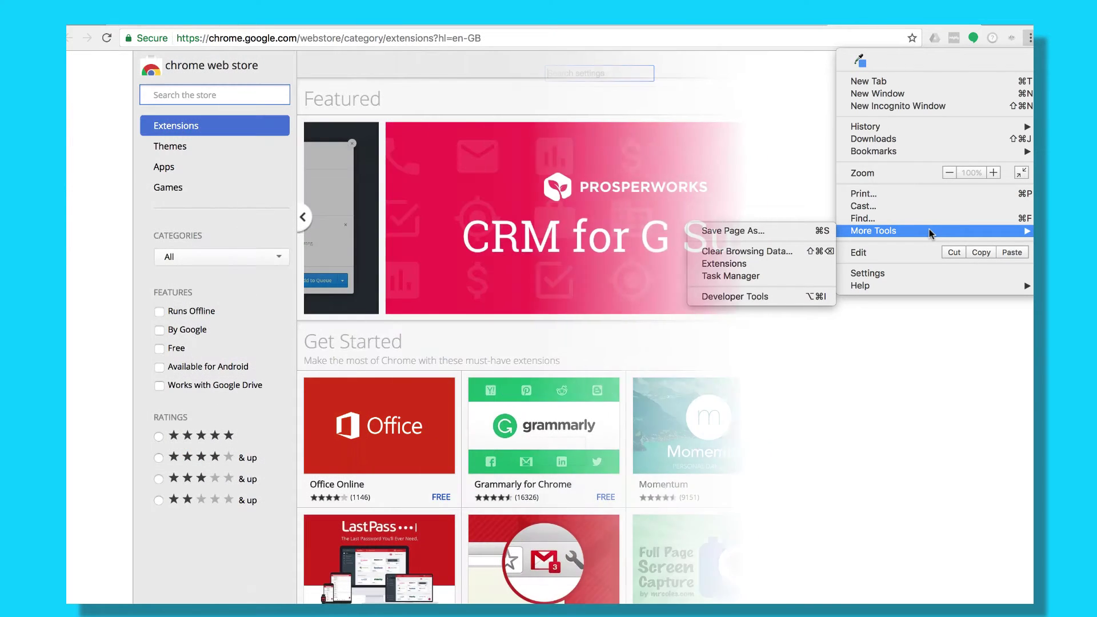
Search the Chrome Web Store for the Insightly and Xero extensions.
{"action": "type", "text": "insight"}
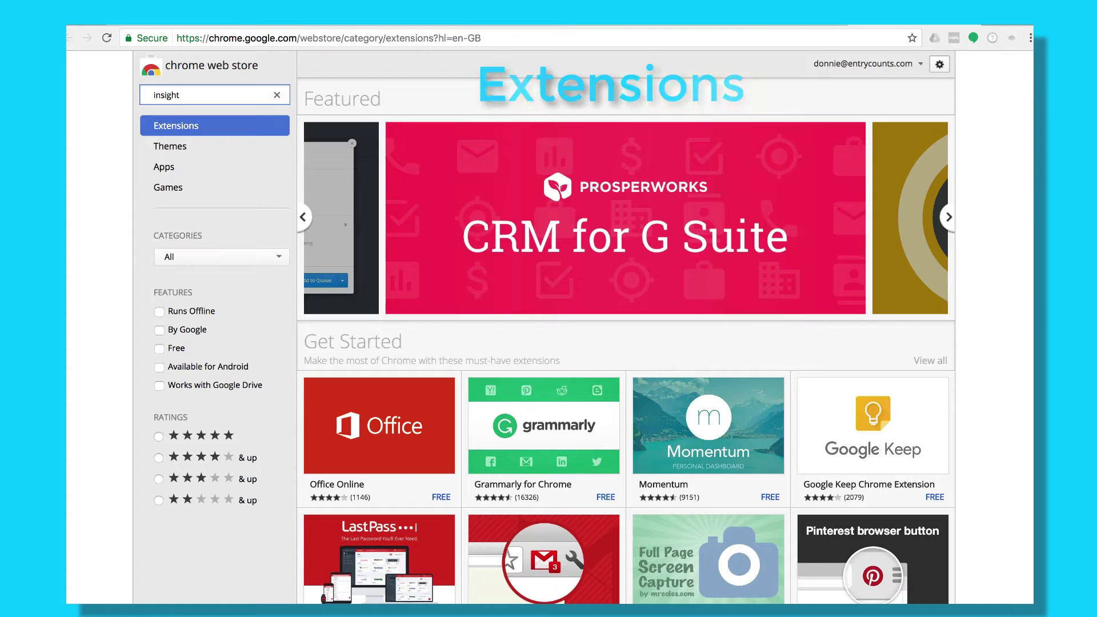
{"action": "type", "text": "ly"}
{"action": "key", "text": "Return"}
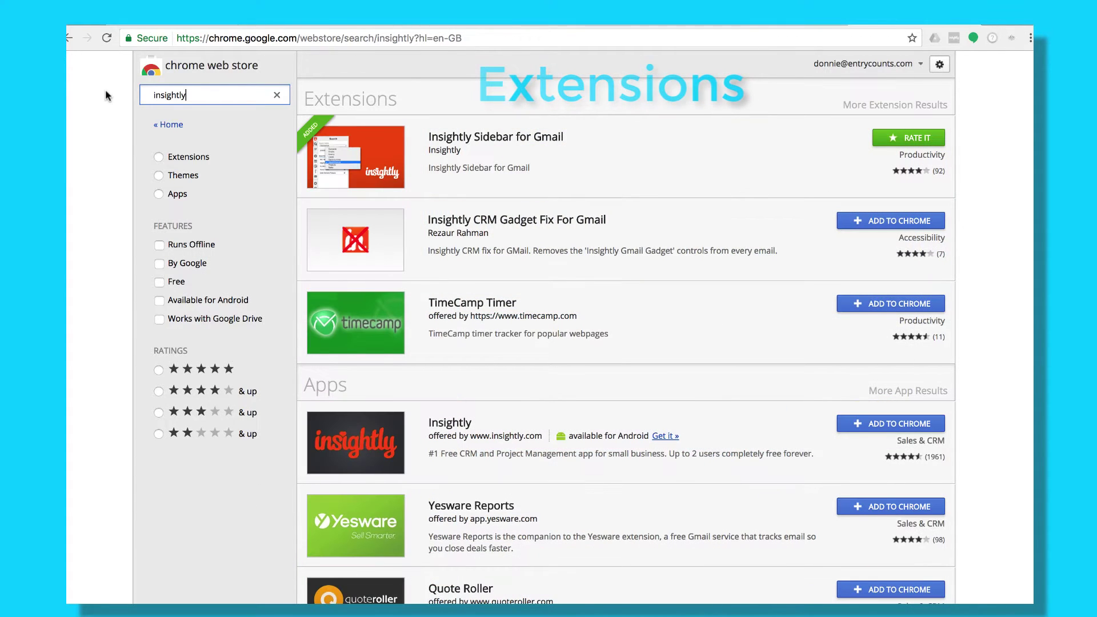
{"action": "double_click", "coordinate": [170, 95]}
{"action": "type", "text": "xero"}
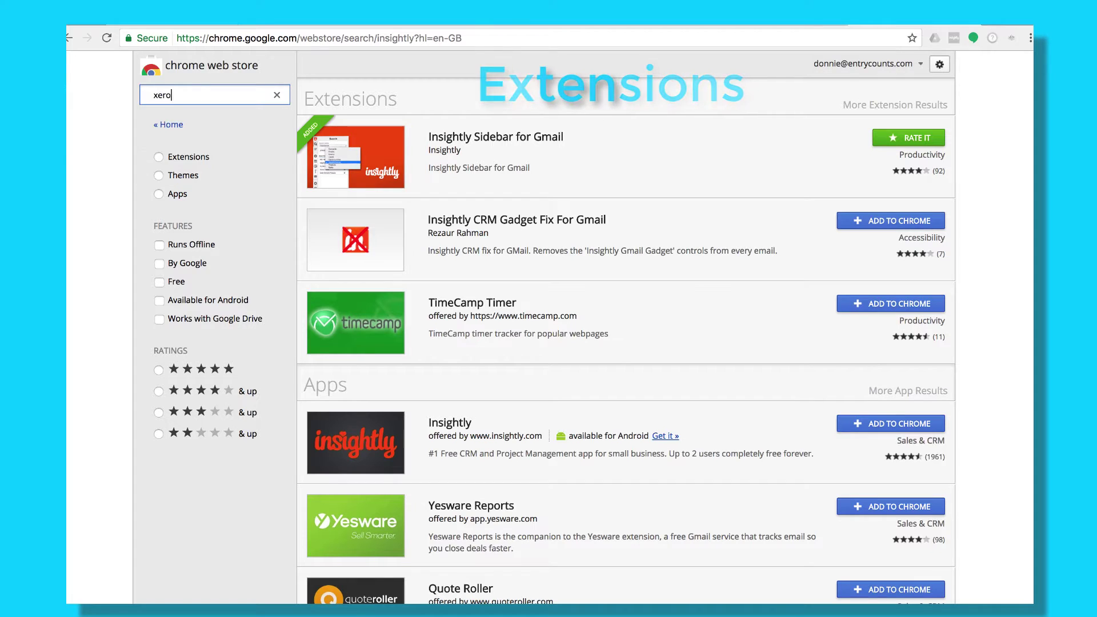
{"action": "key", "text": "Return"}
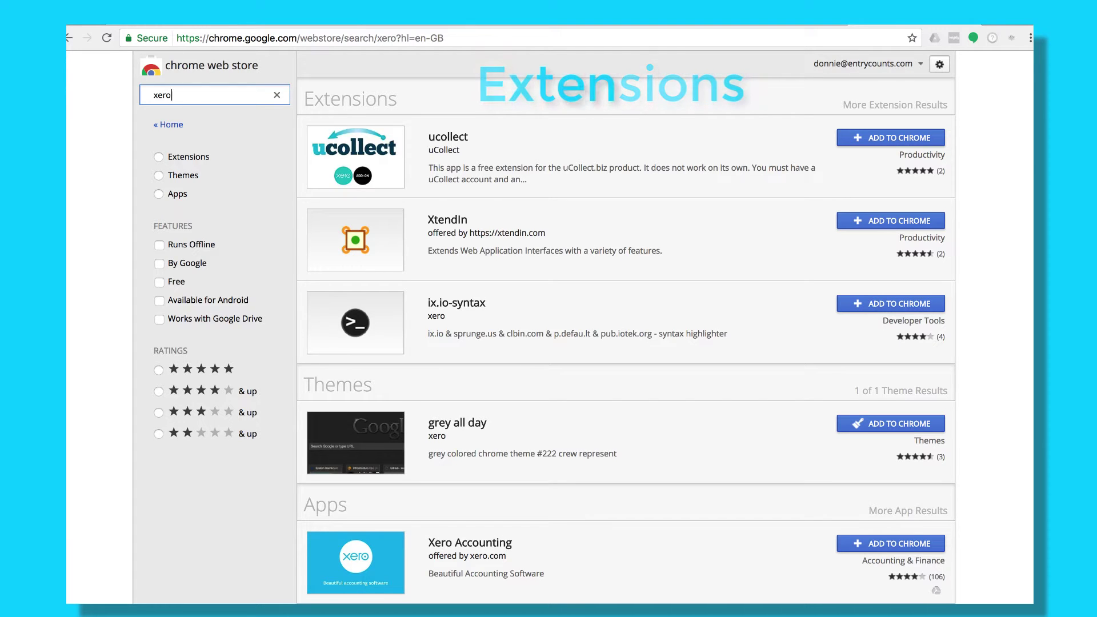
Search the store for the Rapportive extension for social contact profiles.
{"action": "key", "text": "ctrl+a"}
{"action": "type", "text": "rappo"}
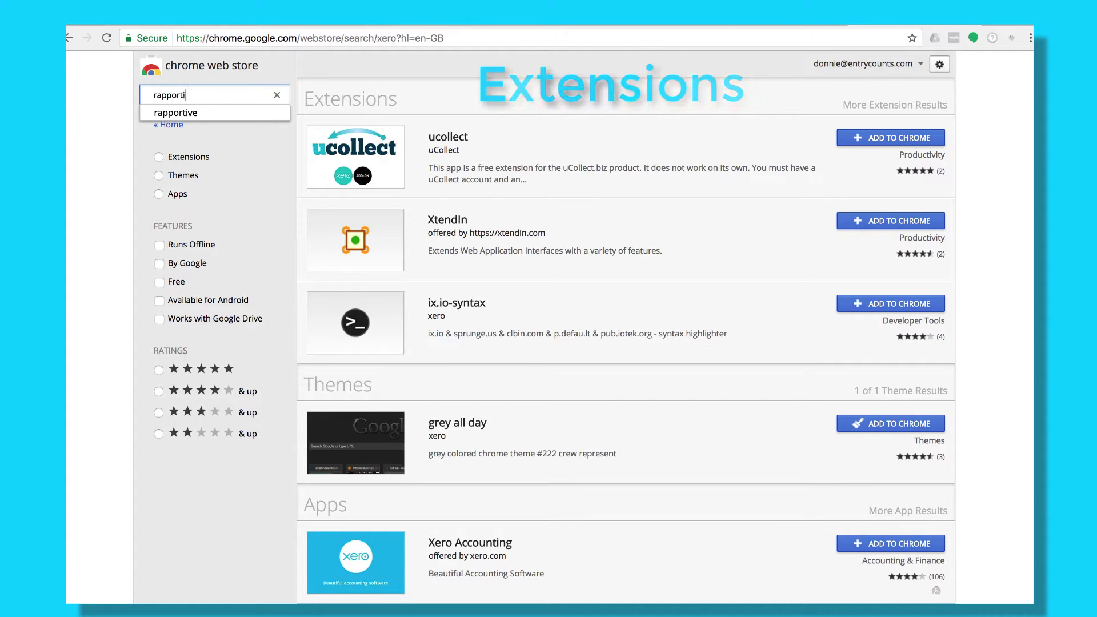
{"action": "key", "text": "Return"}
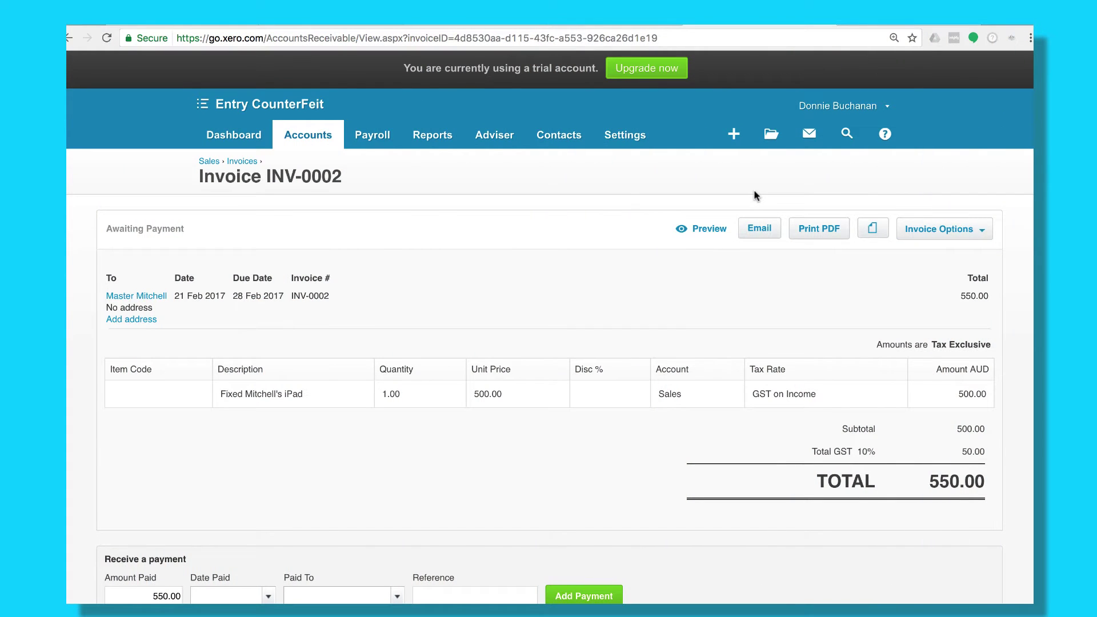
Start emailing invoice INV-0002 to Master Mitchell.
{"action": "left_click", "coordinate": [756, 226]}
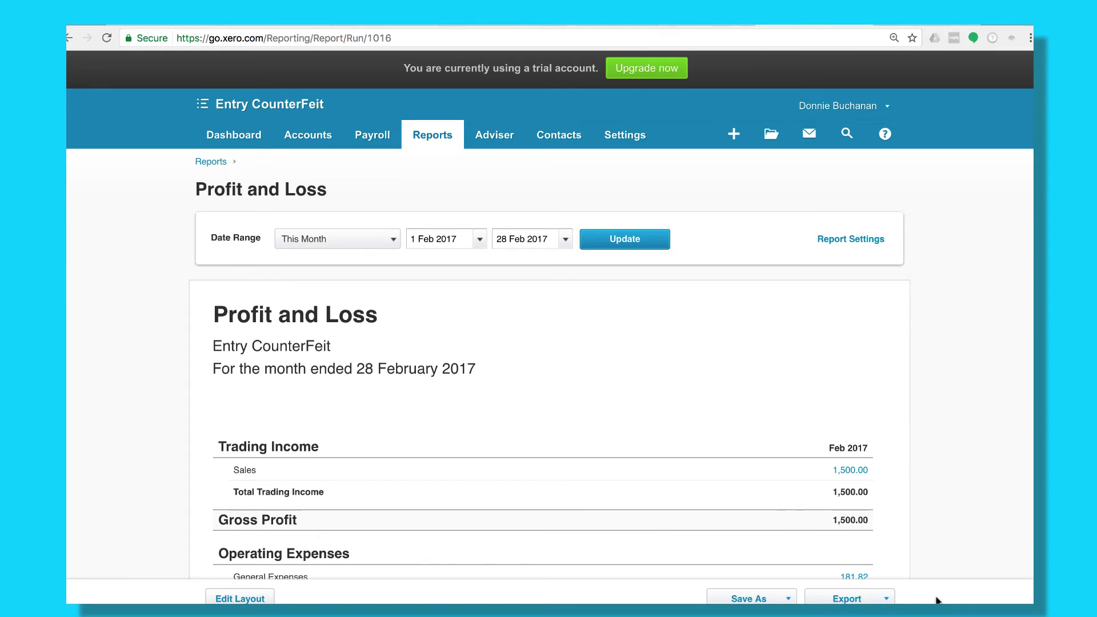
Show the export options for the February 2017 Profit and Loss report.
{"action": "left_click", "coordinate": [886, 599]}
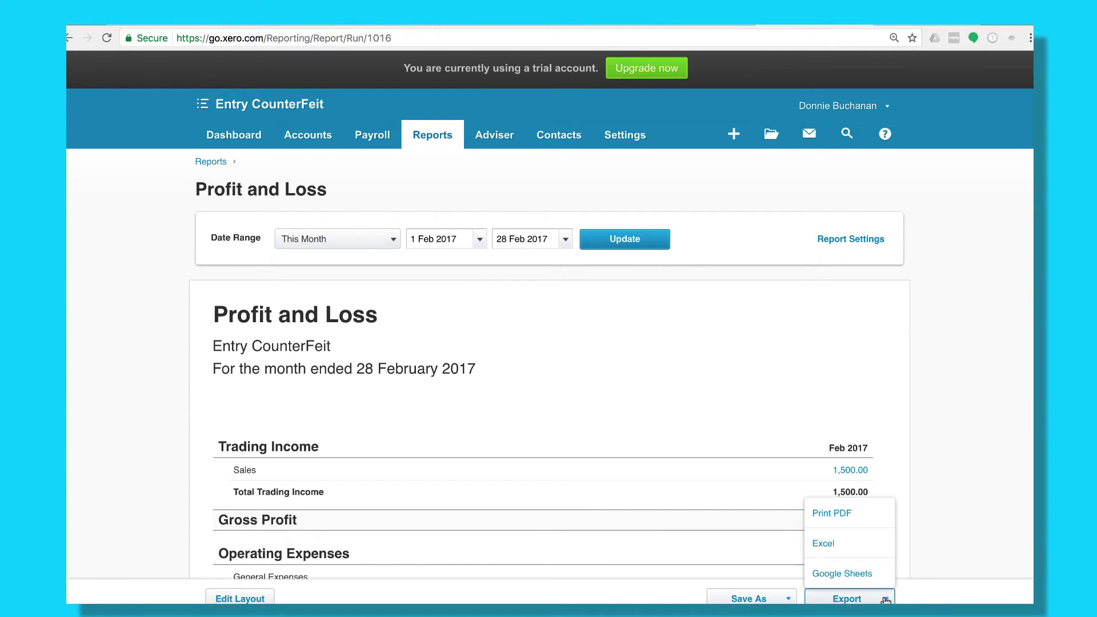